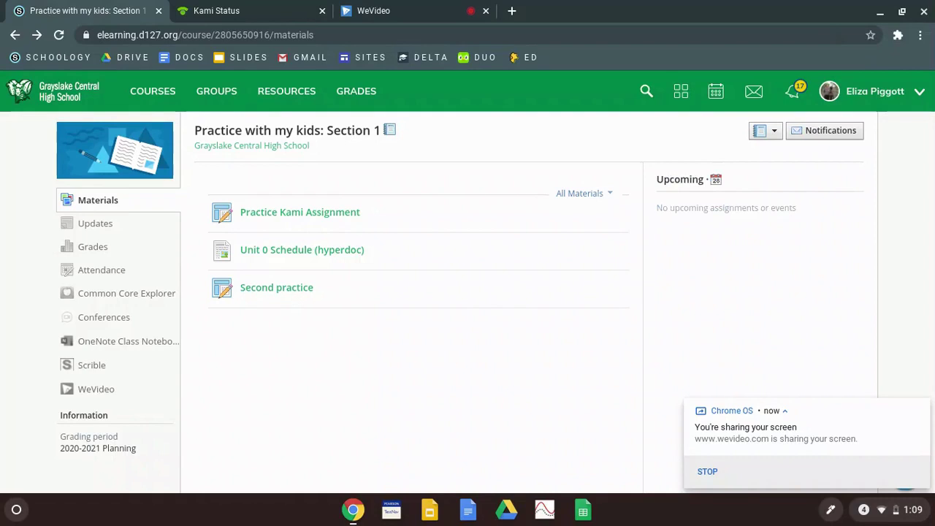
- Open the Second practice assignment with Kami and draw a pink freehand zigzag across the Newton's laws chart
click(277, 291)
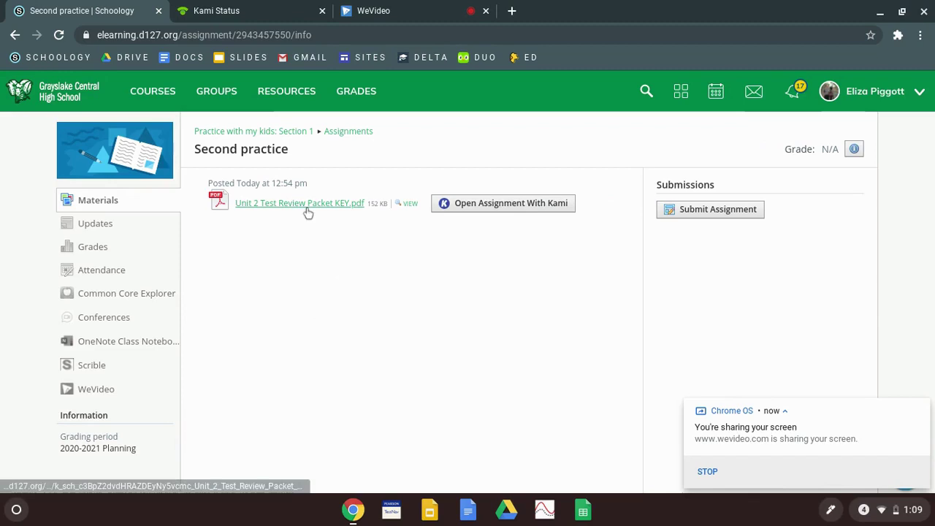
click(536, 208)
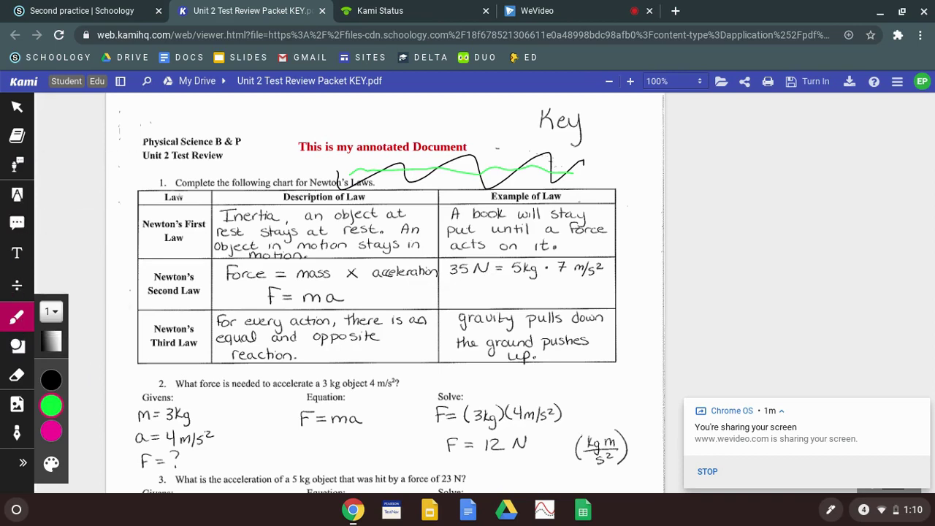
mouse_move(61, 425)
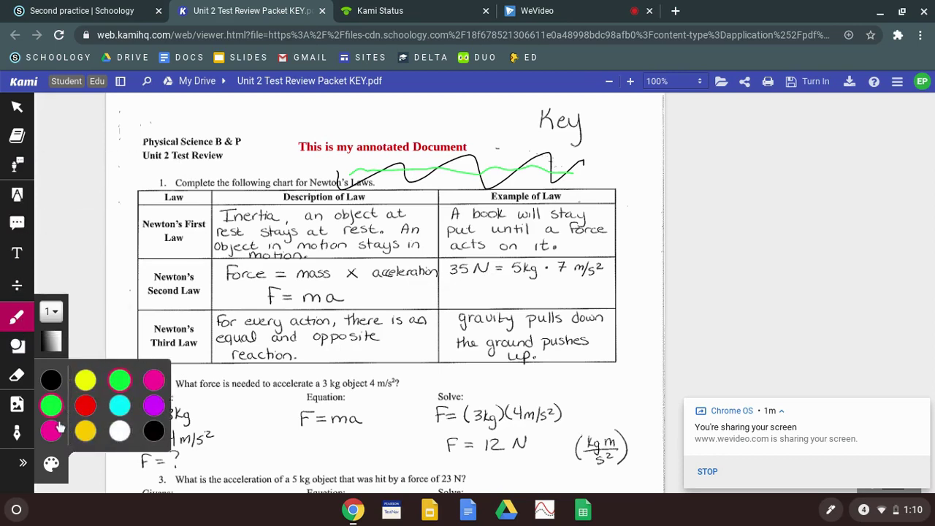
click(56, 432)
mouse_move(222, 223)
mouse_down()
mouse_move(252, 322)
mouse_move(423, 306)
mouse_move(447, 401)
mouse_up()
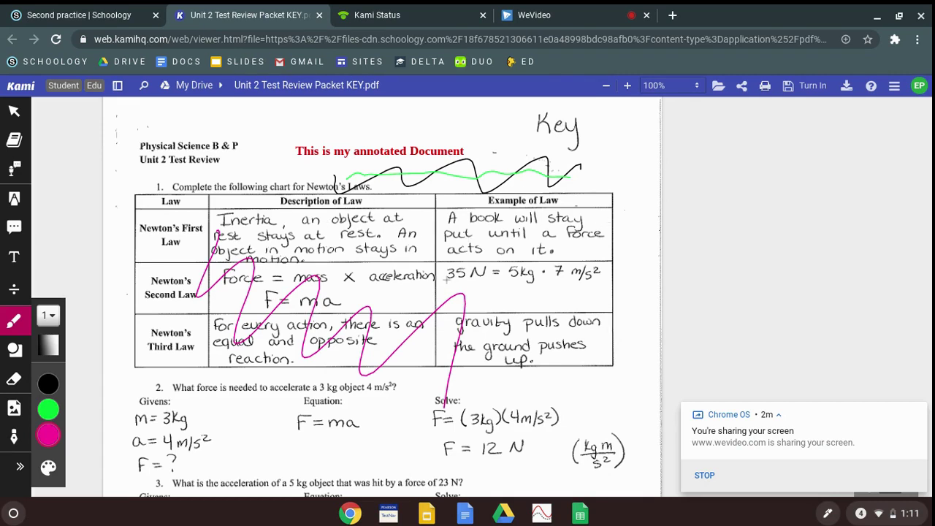
- Close the annotated packet and reopen it in Kami from the Second practice assignment
click(320, 16)
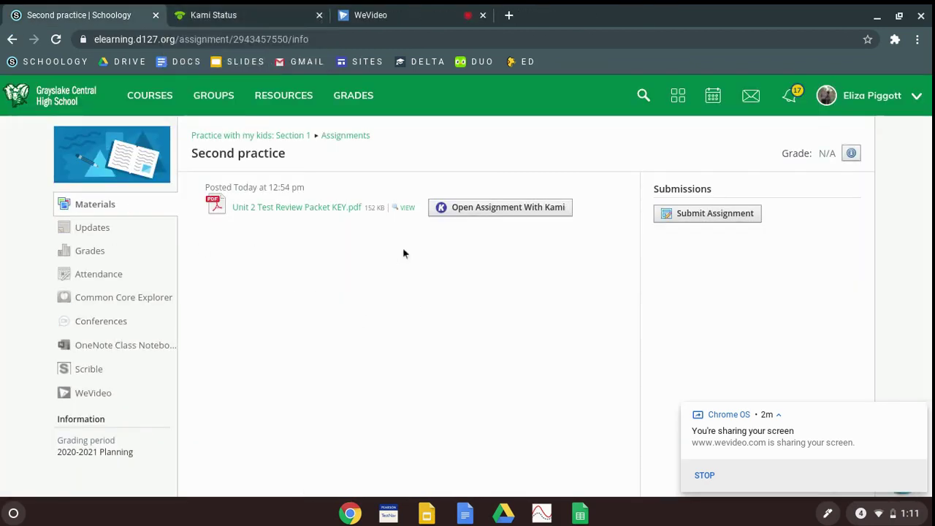
click(497, 209)
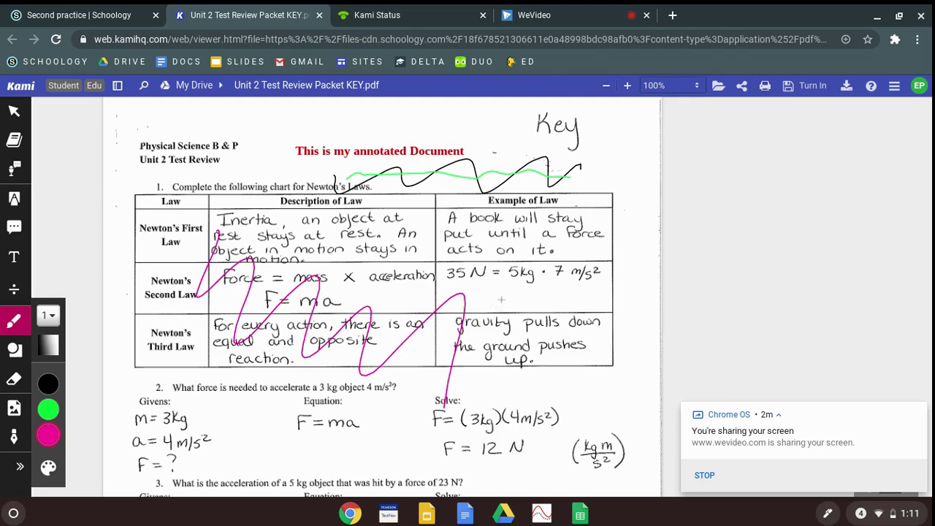
- Check the system status on the Kami Status page, close the page, and return to the Unit 2 Test Review Packet
click(412, 22)
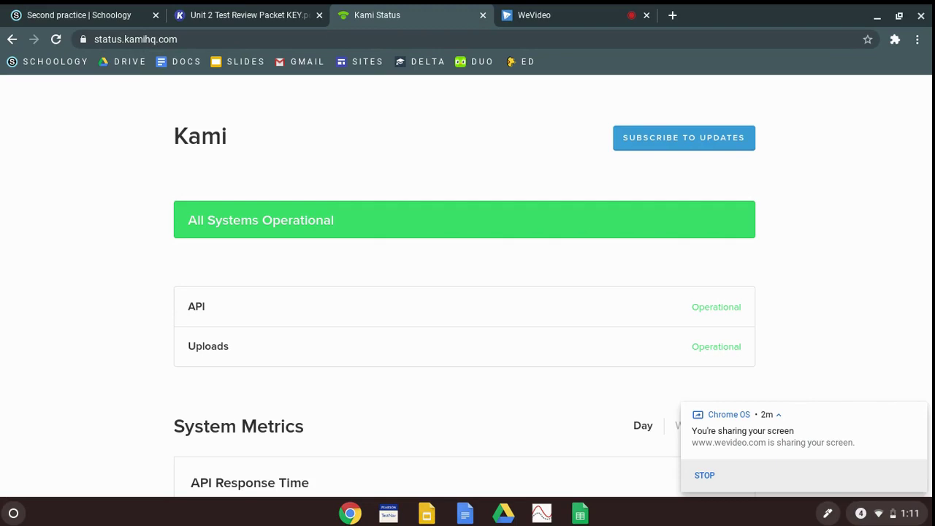
scroll(468, 292, down, 1)
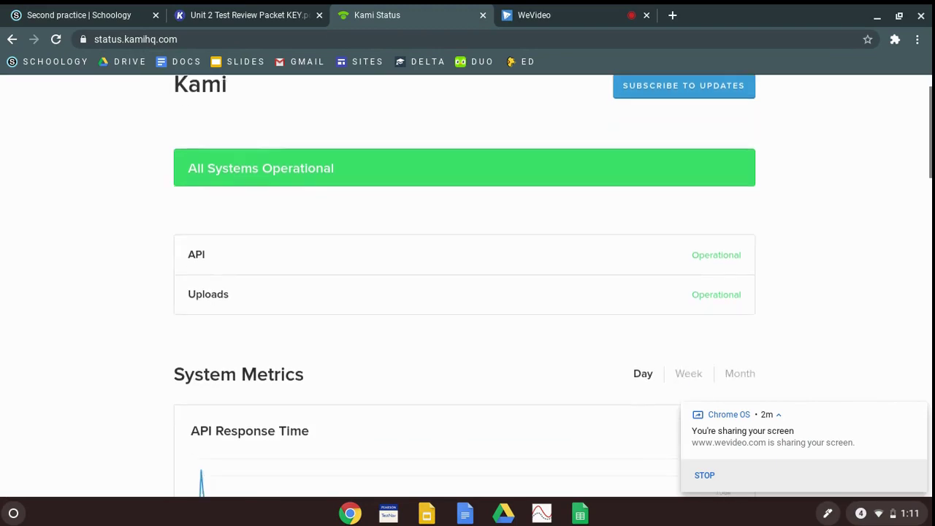
scroll(468, 292, up, 1)
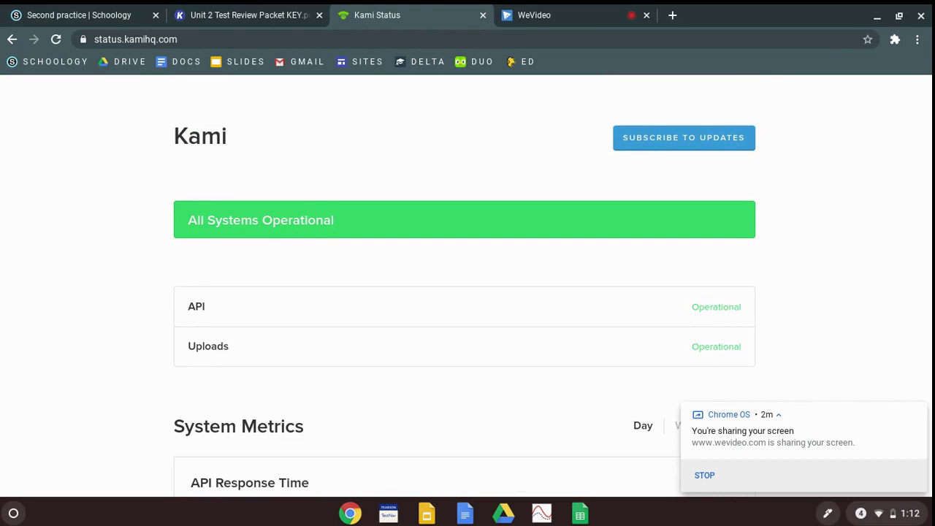
click(483, 15)
click(247, 23)
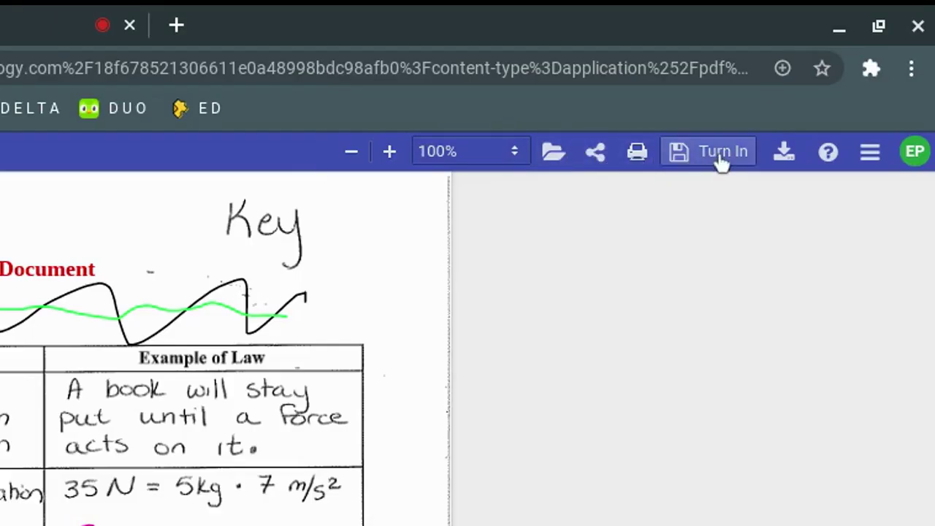
- Examine the packet's turn-in options and the settings for exporting it with all annotations to Google Drive, and return to the turn-in options
click(721, 161)
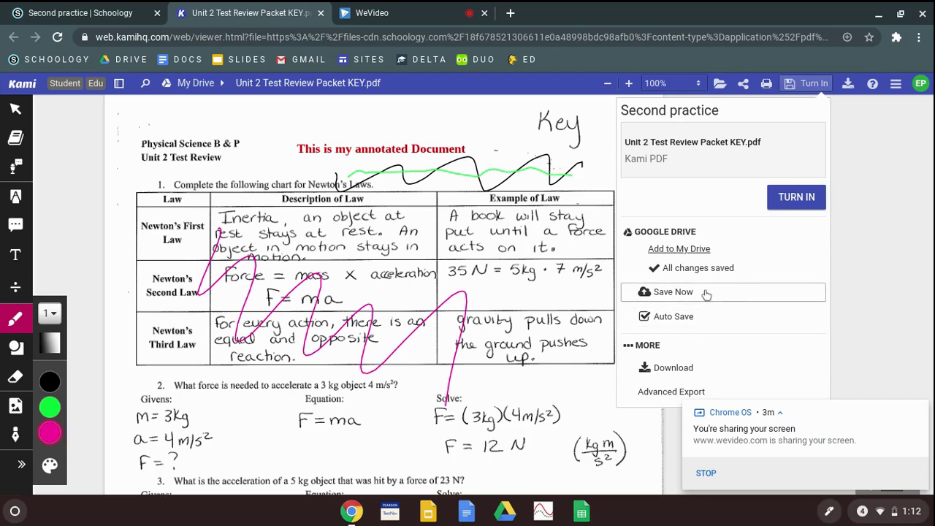
click(850, 87)
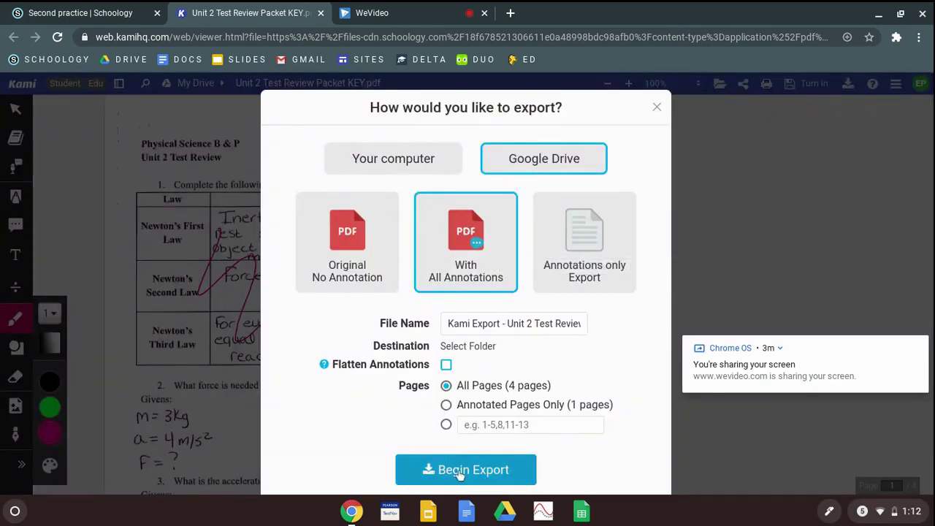
click(657, 107)
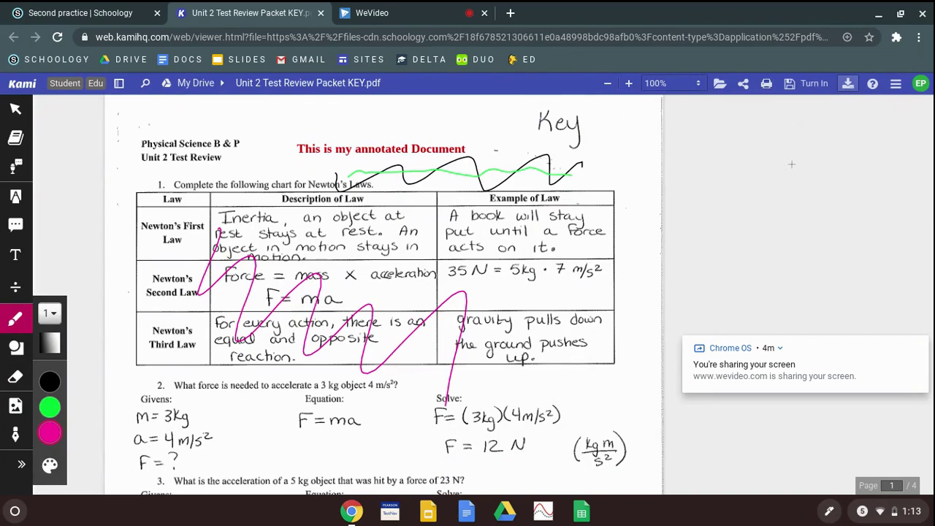
click(815, 87)
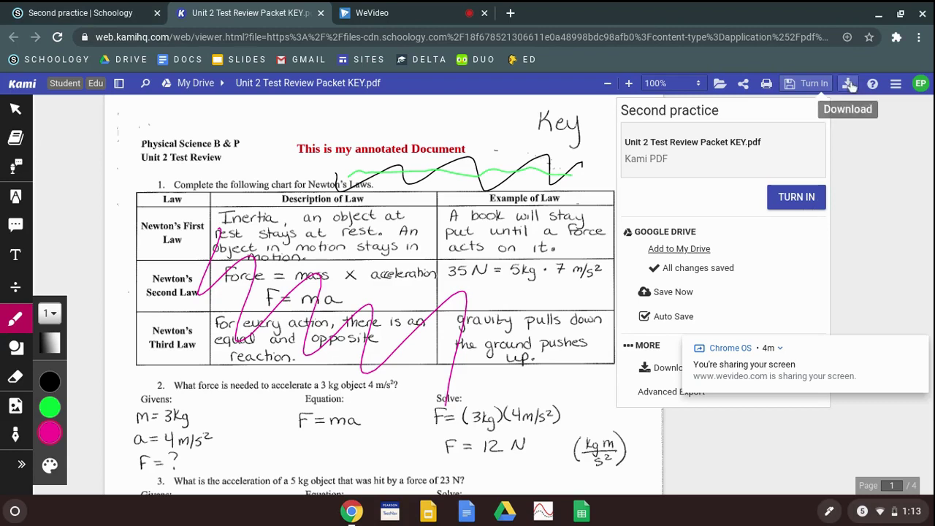
- Switch to Google Drive and preview the student's Unit 2 Test Review Packet KEY.pdf in the Kami Schoology Assignments folder
click(511, 13)
click(125, 62)
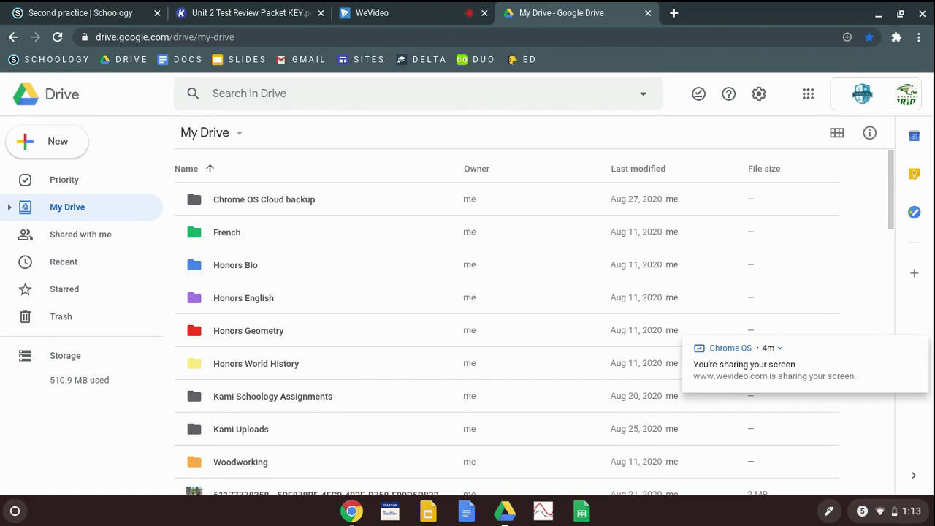
double_click(313, 400)
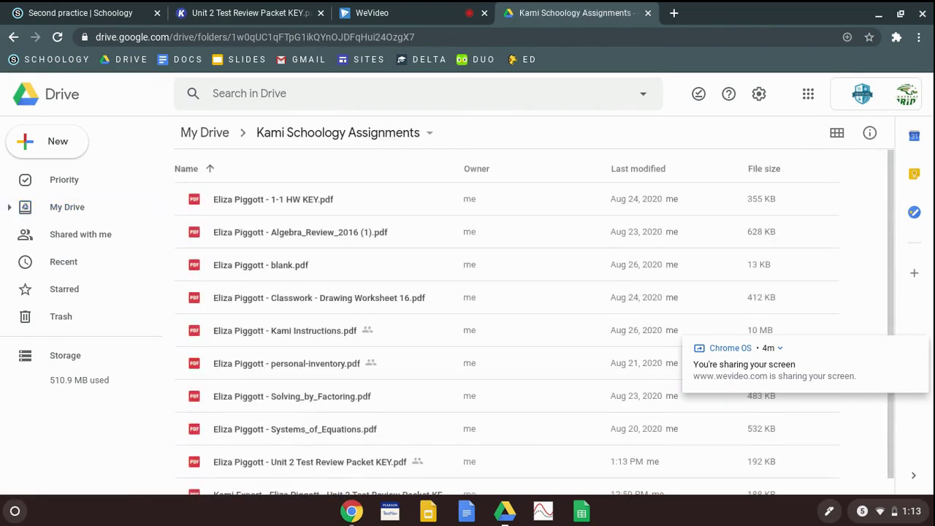
scroll(533, 321, down, 1)
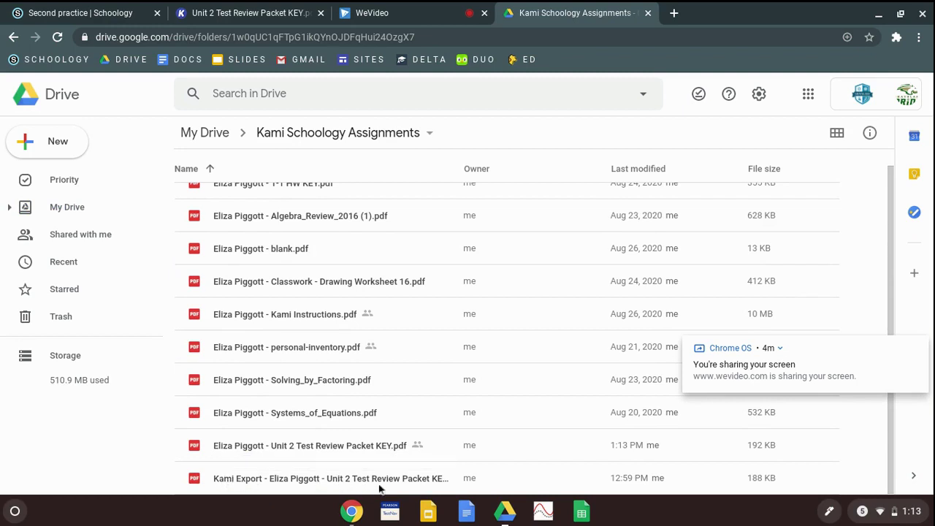
double_click(350, 453)
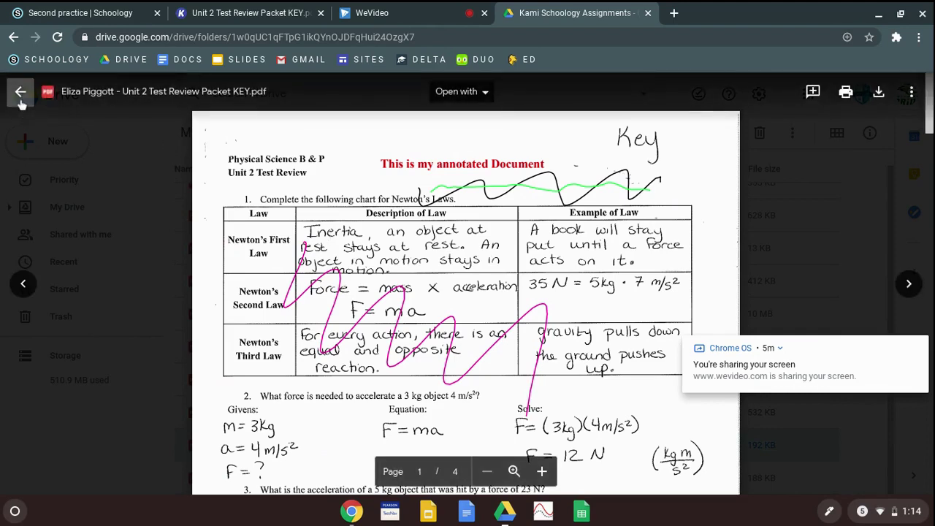
click(21, 92)
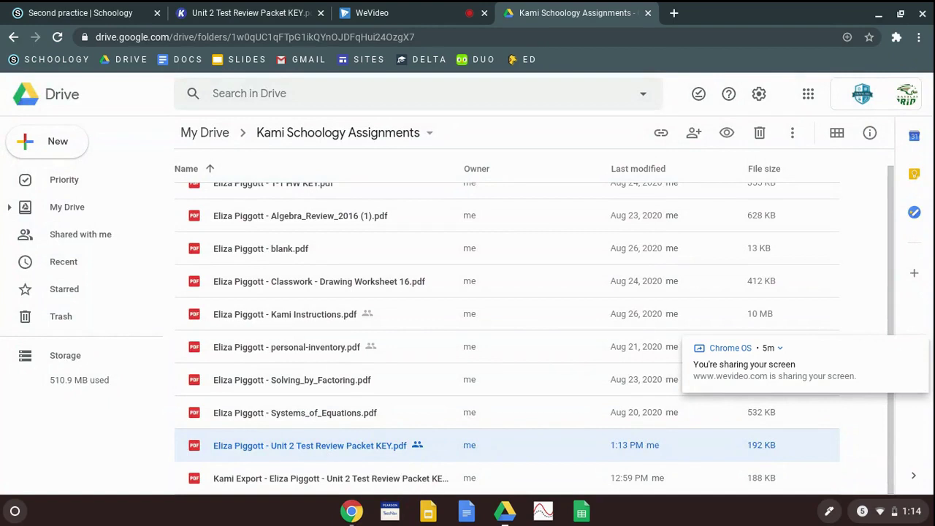
- Return to Schoology, start a submission for the Second practice assignment, and open the Google Drive Resource App as the file source
click(247, 15)
click(119, 16)
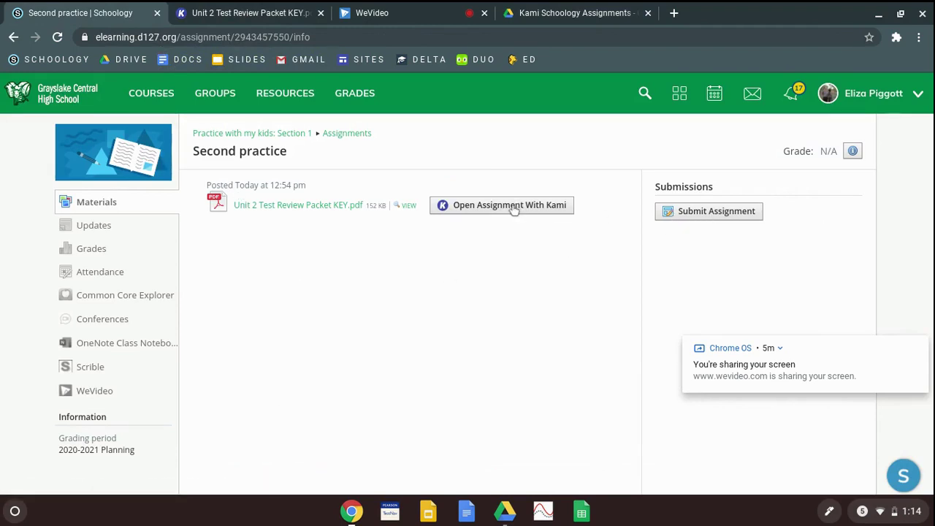
click(720, 212)
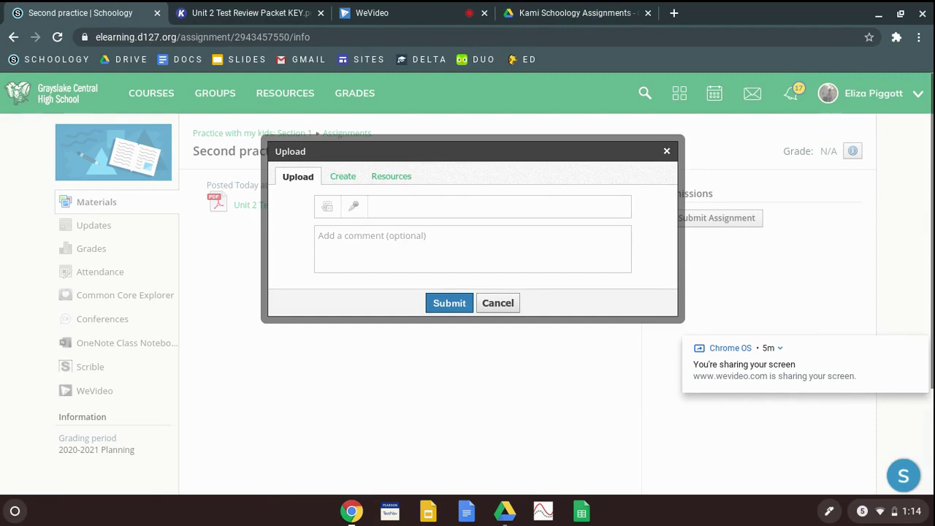
click(388, 182)
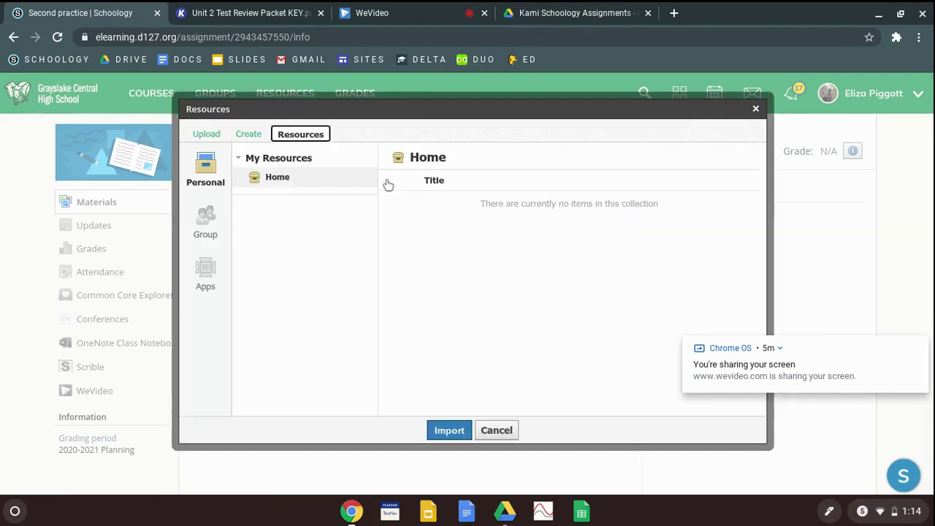
click(208, 279)
click(298, 222)
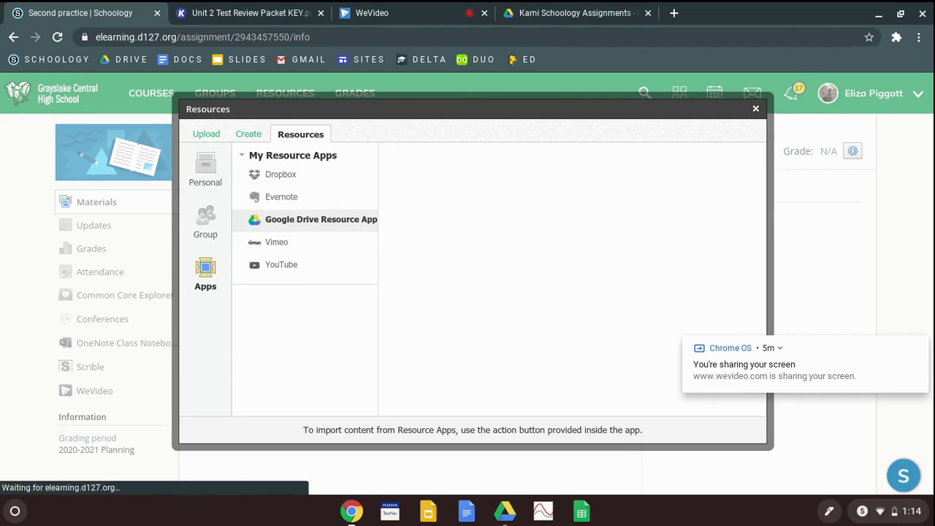
click(540, 292)
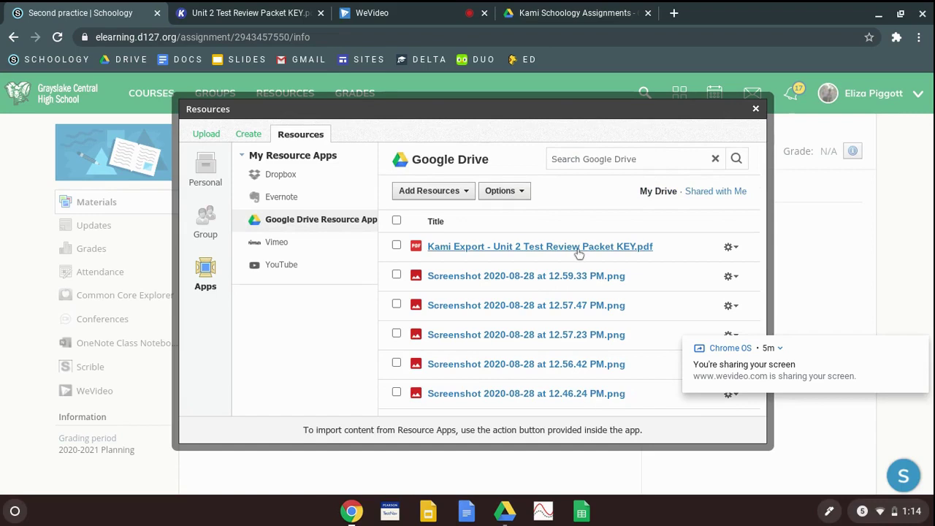
- Search the Google Drive resources for "Unit 2" and preview the student's shared Unit 2 Test Review Packet KEY.pdf
click(592, 162)
text(Unit)
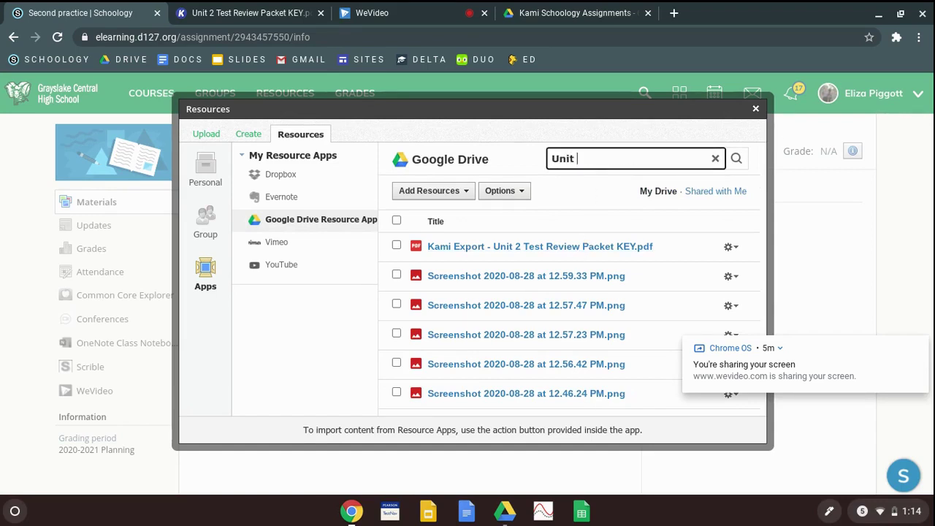
text( 2)
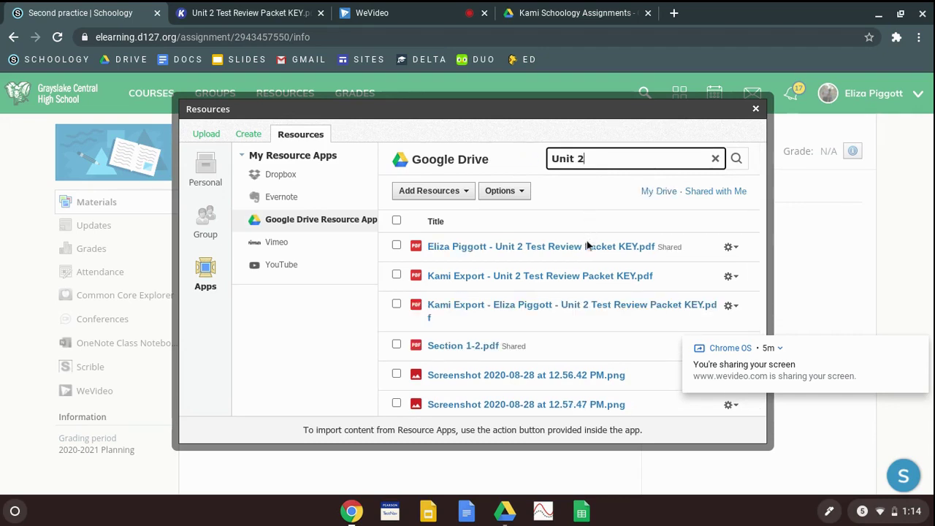
click(500, 252)
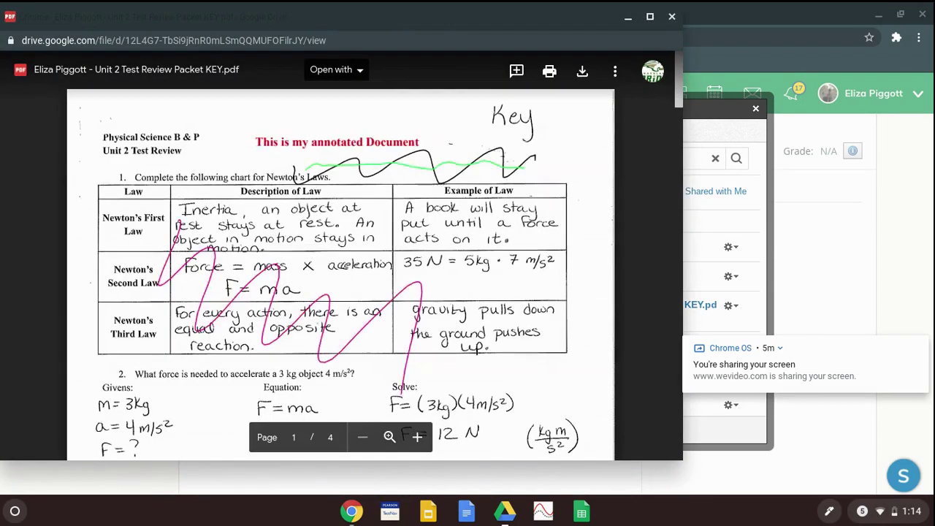
click(671, 18)
- Import the student's shared Unit 2 Test Review Packet KEY.pdf and submit it to the assignment
click(397, 245)
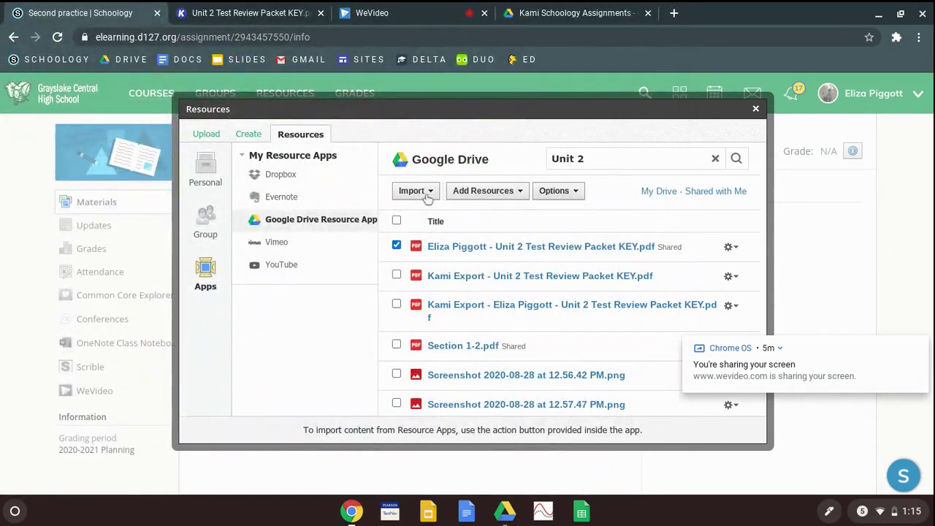
click(427, 195)
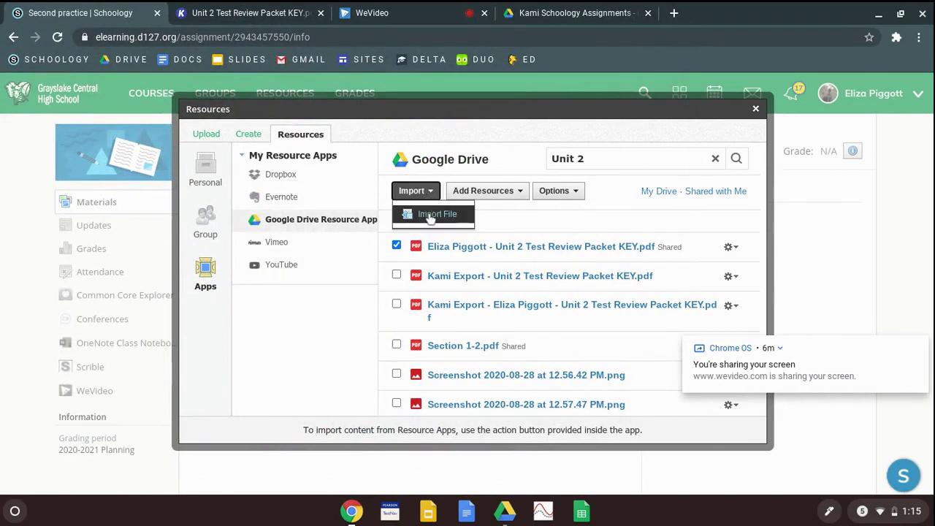
click(431, 217)
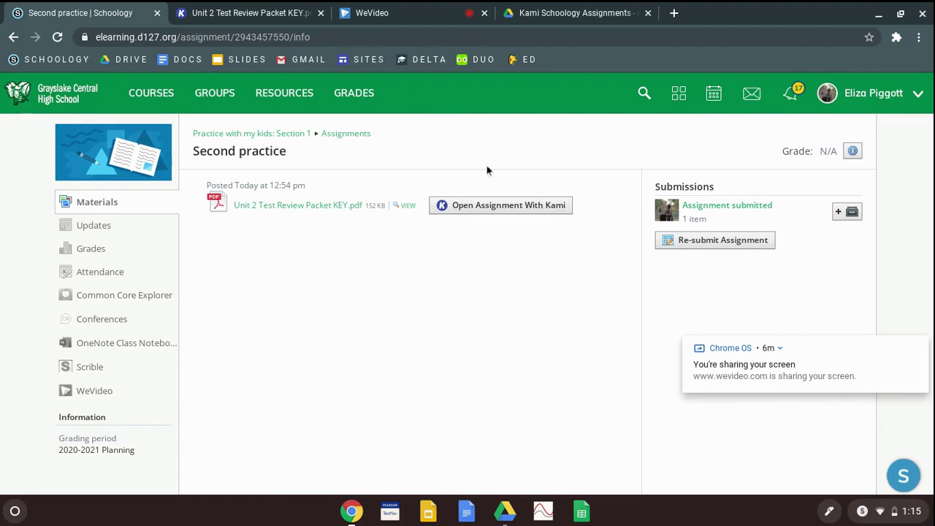
- Turn in Unit 2 Test Review Packet KEY.pdf directly from Kami and submit it to the Second practice assignment
click(210, 12)
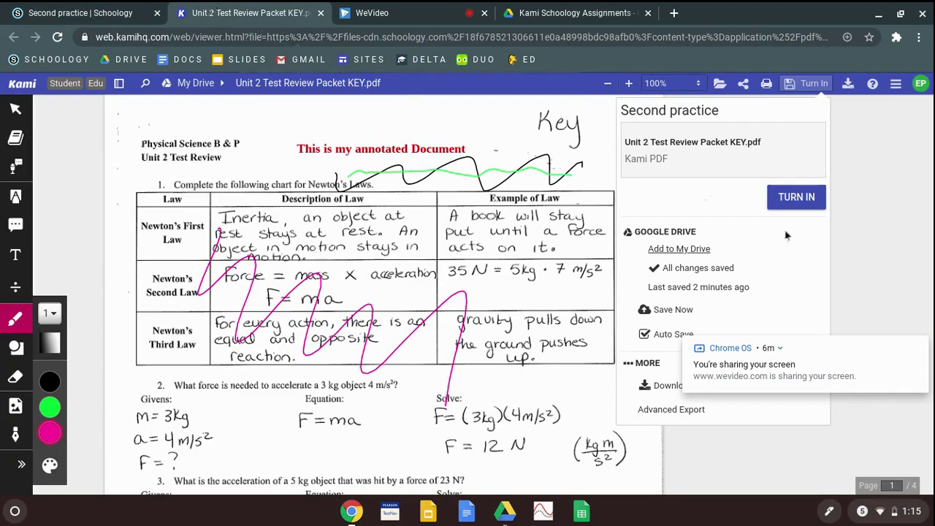
click(796, 196)
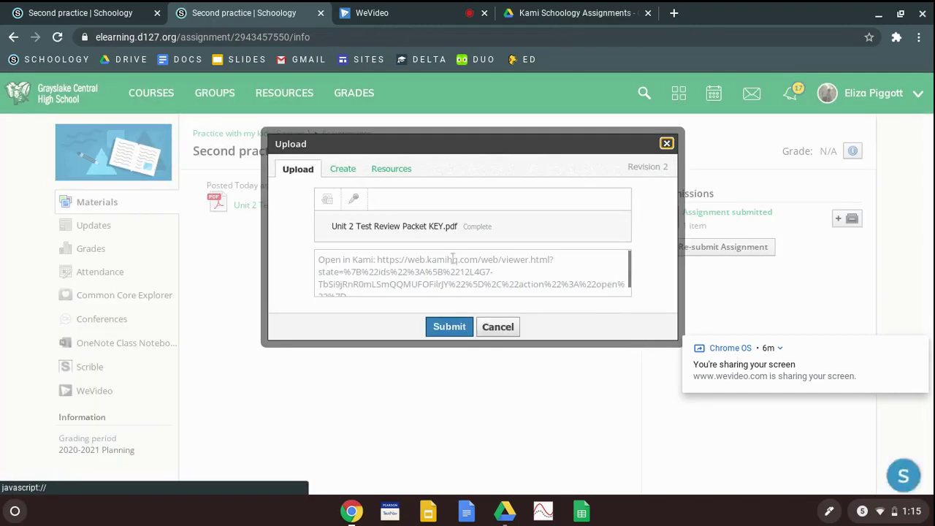
click(447, 329)
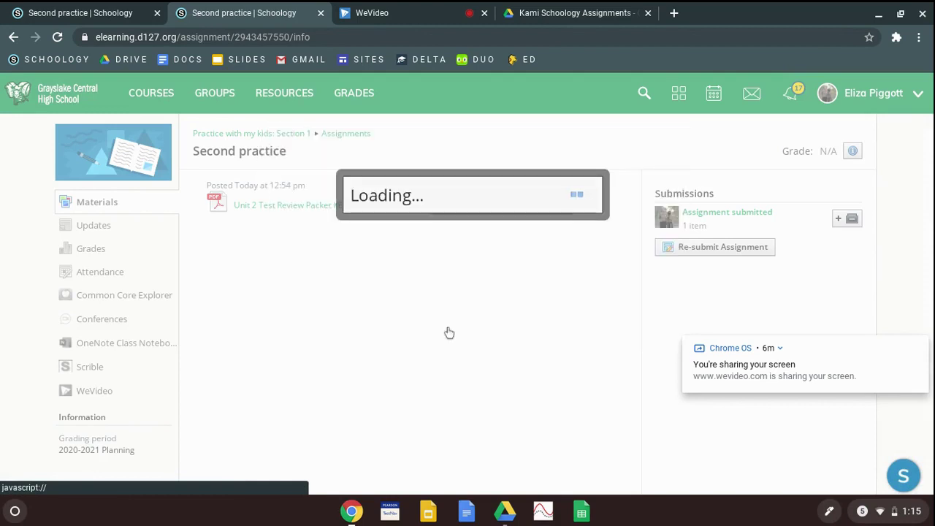